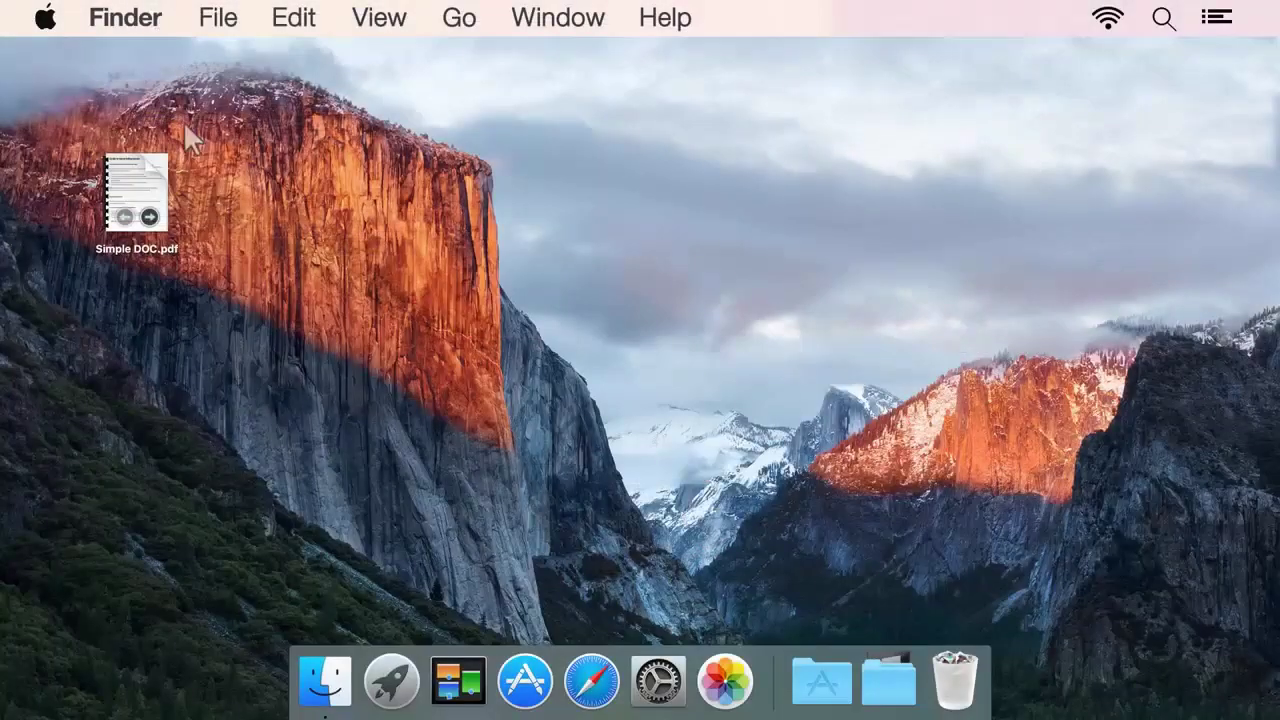
Open Printers & Scanners in System Preferences to view the AirPrint HP OfficeJet Pro 8710.
left_click(47, 18)
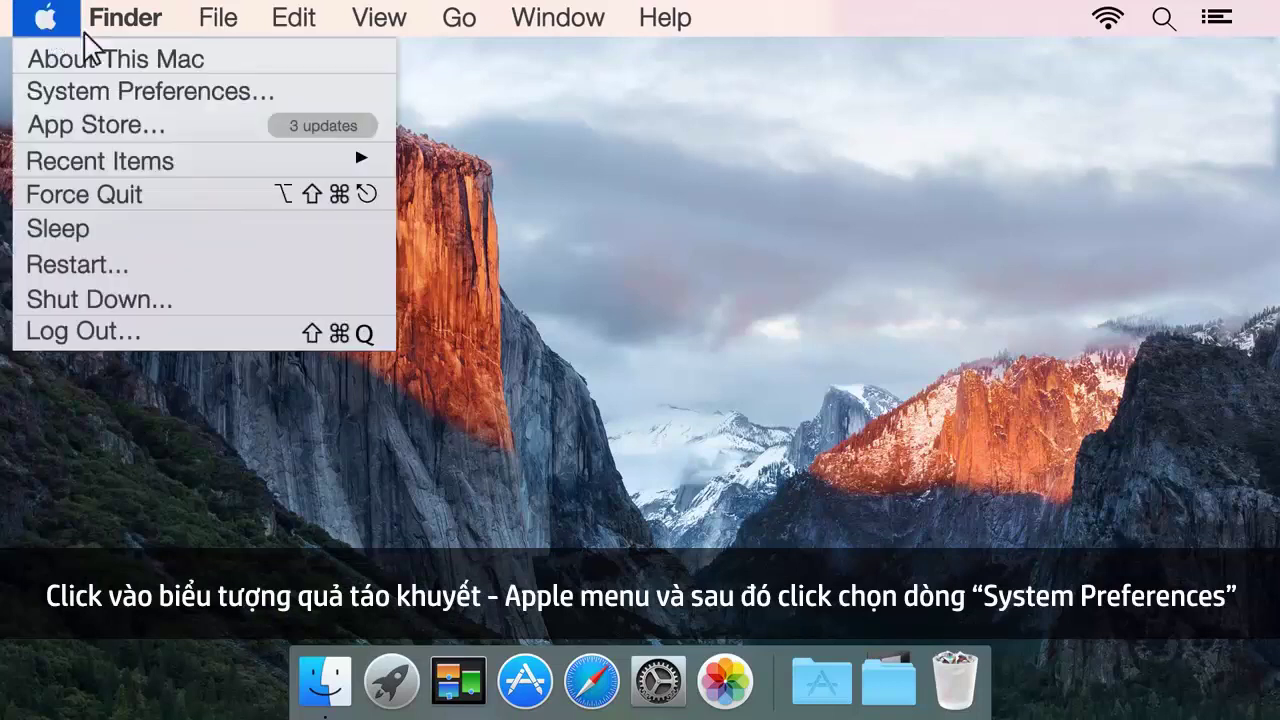
left_click(256, 90)
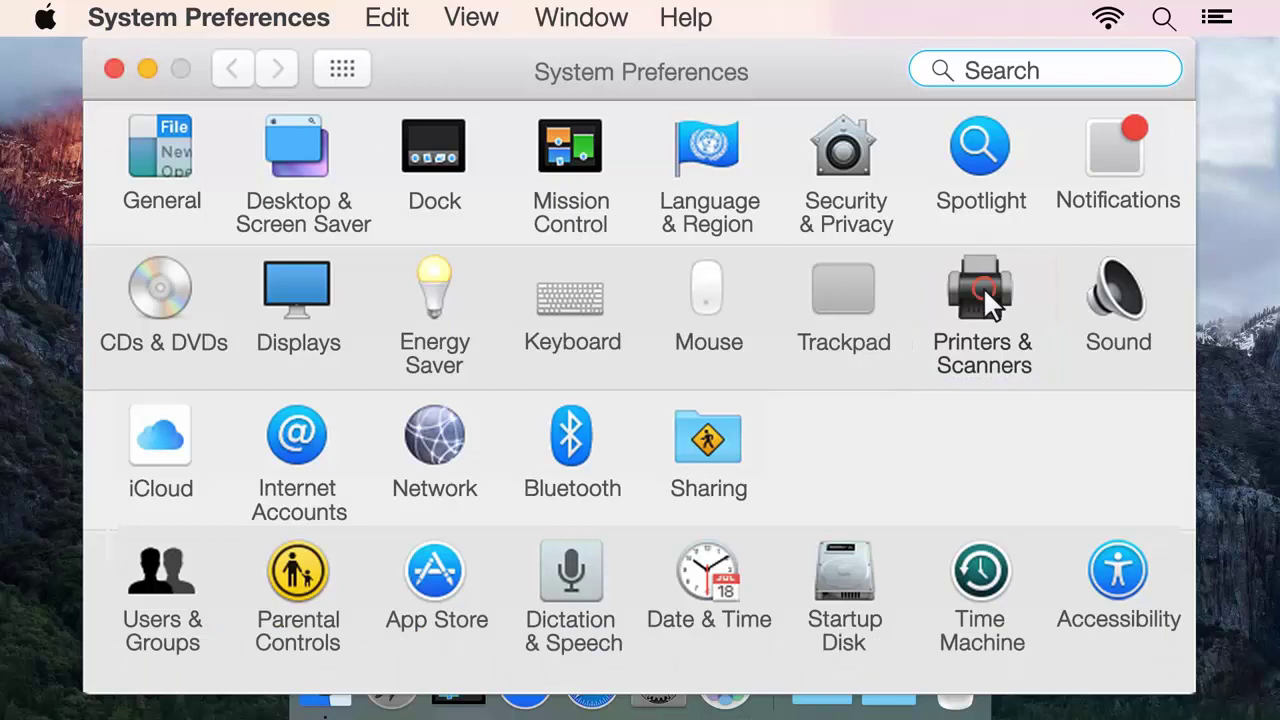
left_click(983, 290)
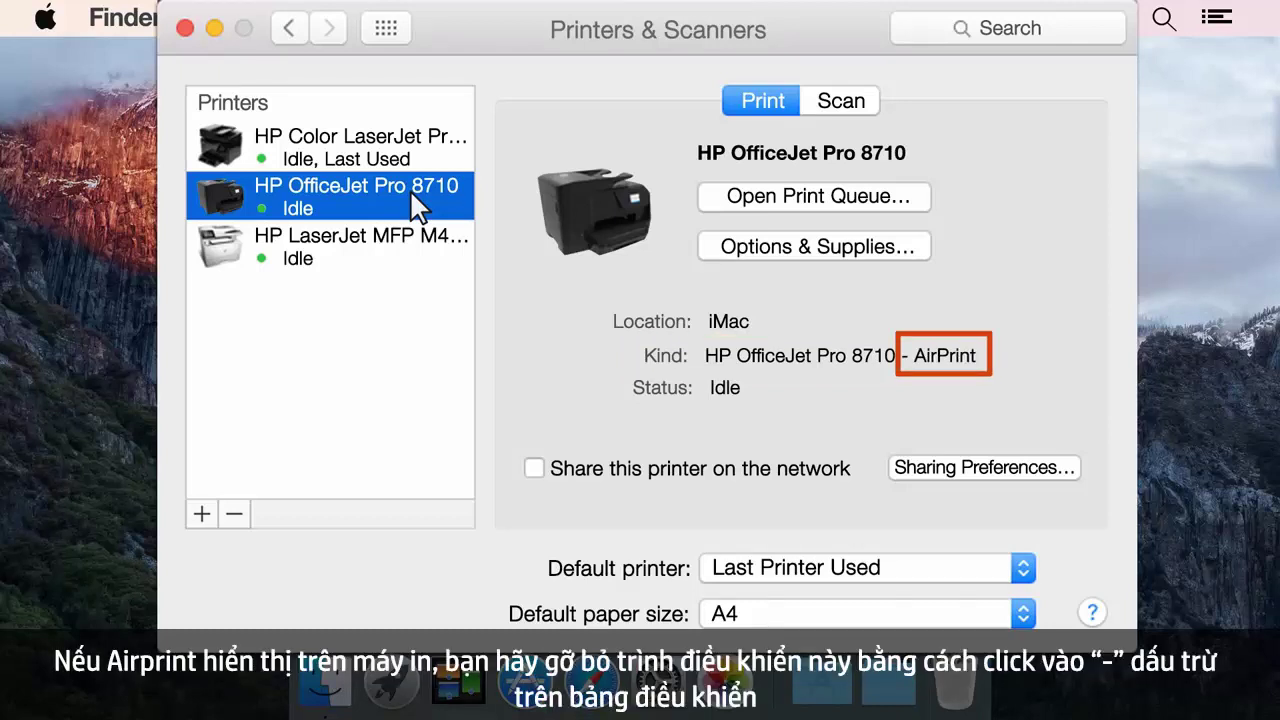
Delete the AirPrint HP OfficeJet Pro 8710 and bring up the Add Printer list.
left_click(236, 514)
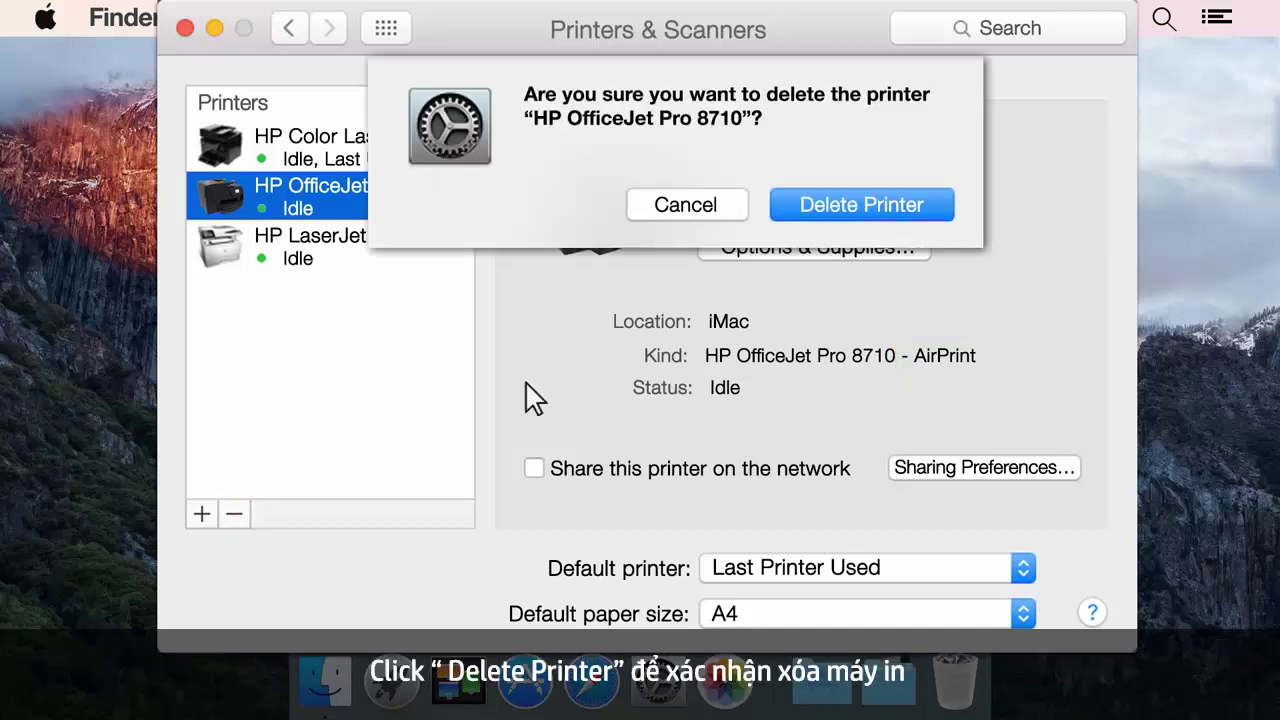
left_click(892, 209)
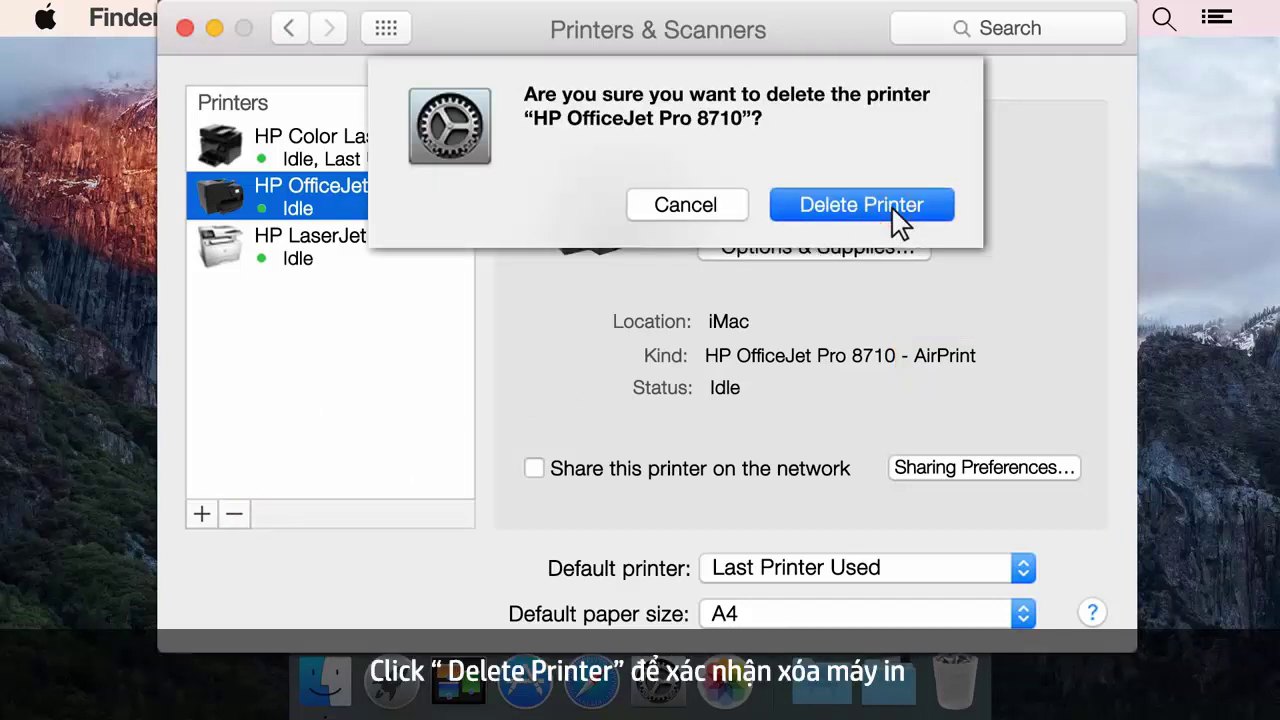
left_click(893, 208)
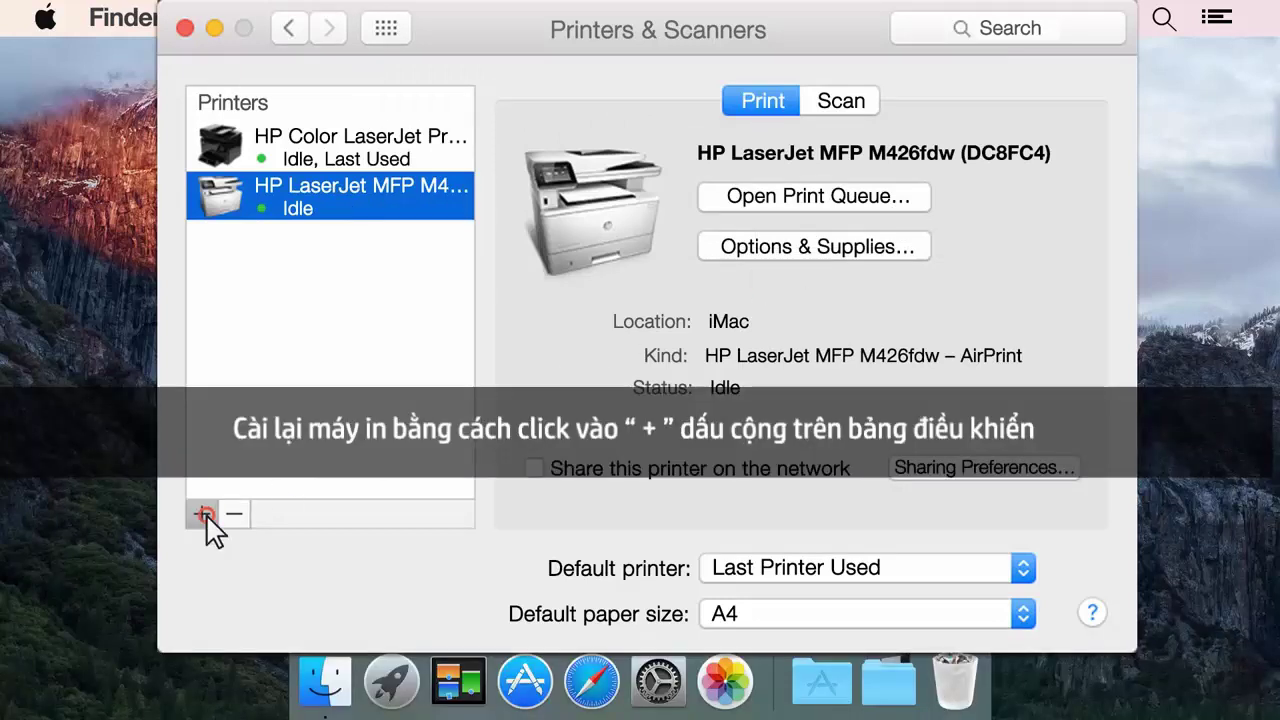
left_click(206, 515)
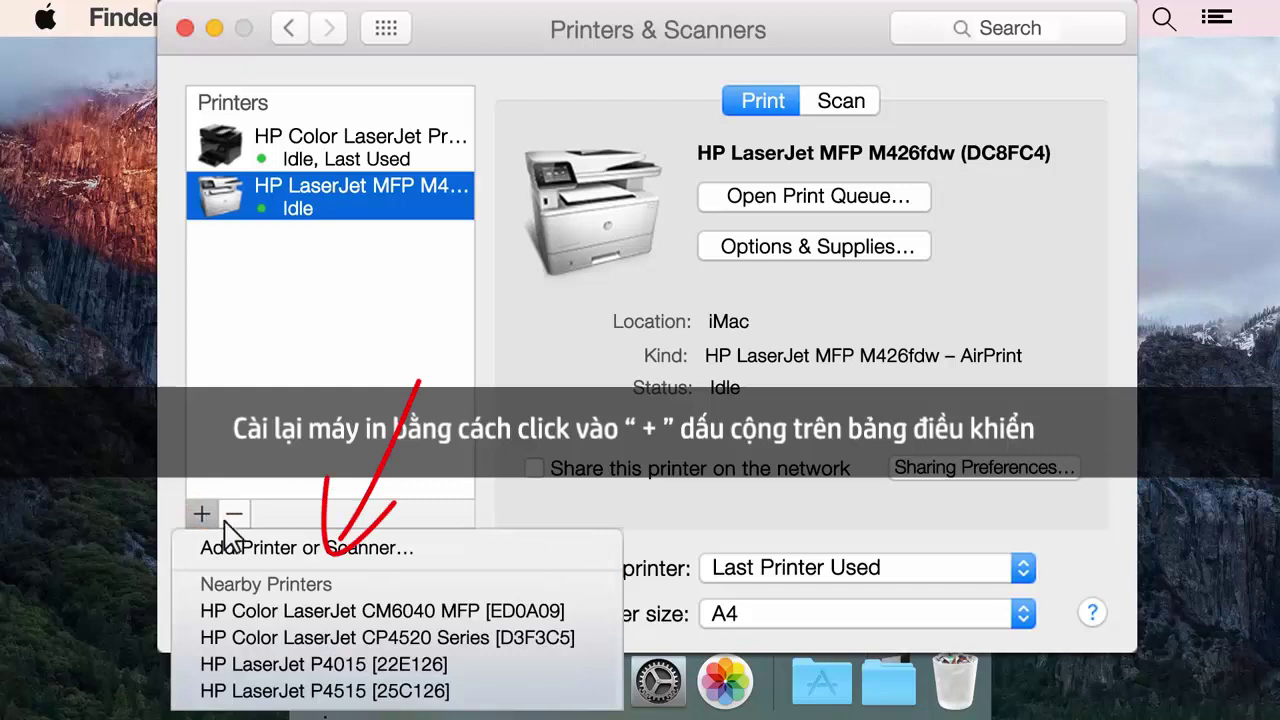
left_click(329, 550)
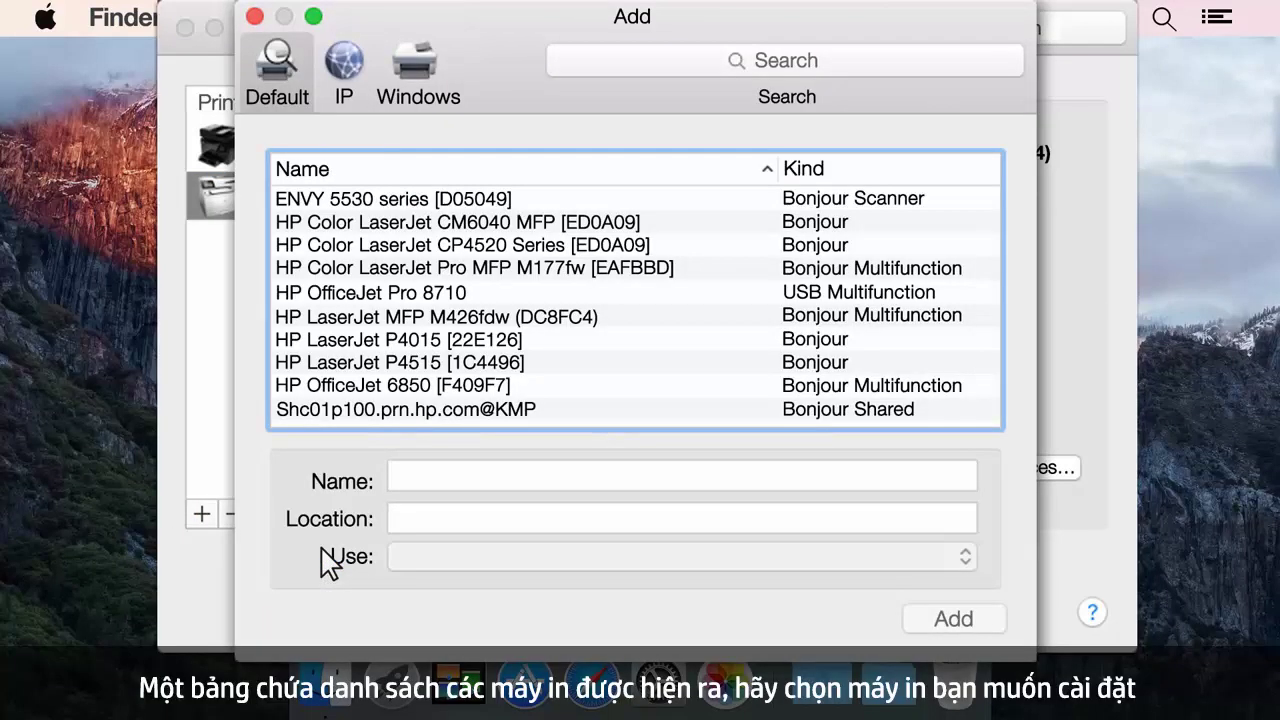
Add the USB HP OfficeJet Pro 8710 using the HP OfficeJet Pro 8710 All-in-One driver.
left_click(478, 293)
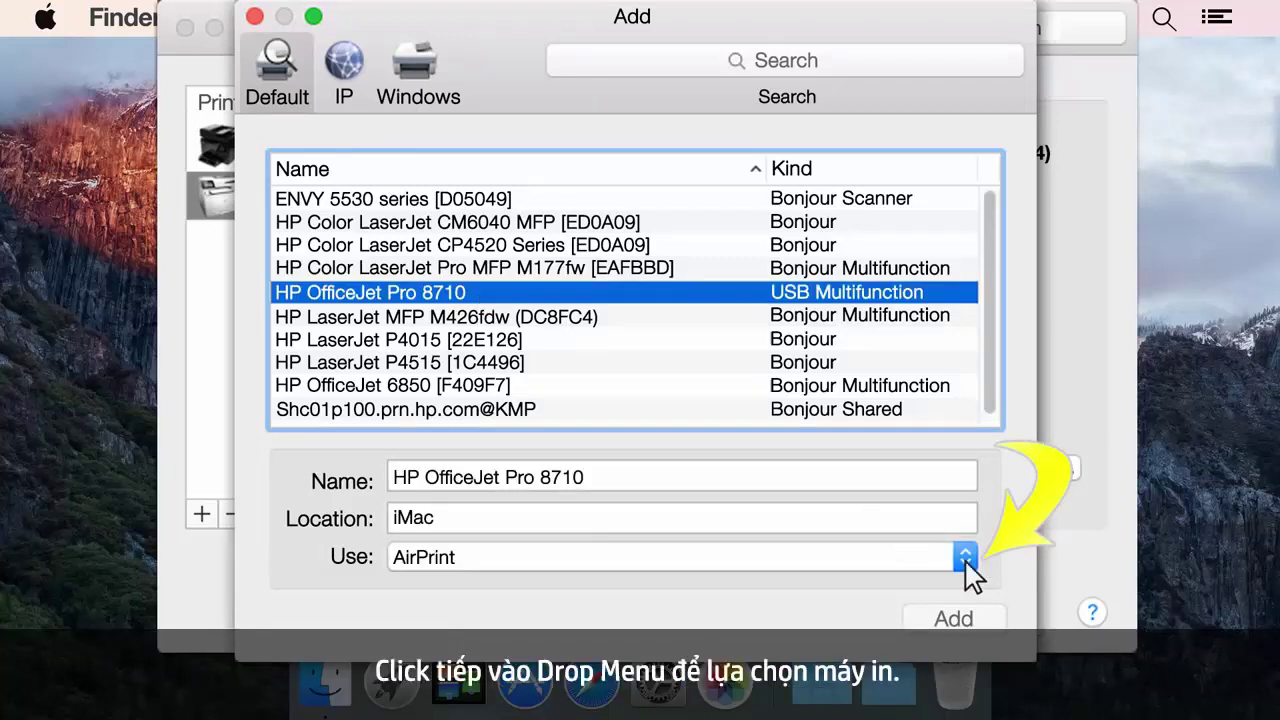
left_click(965, 560)
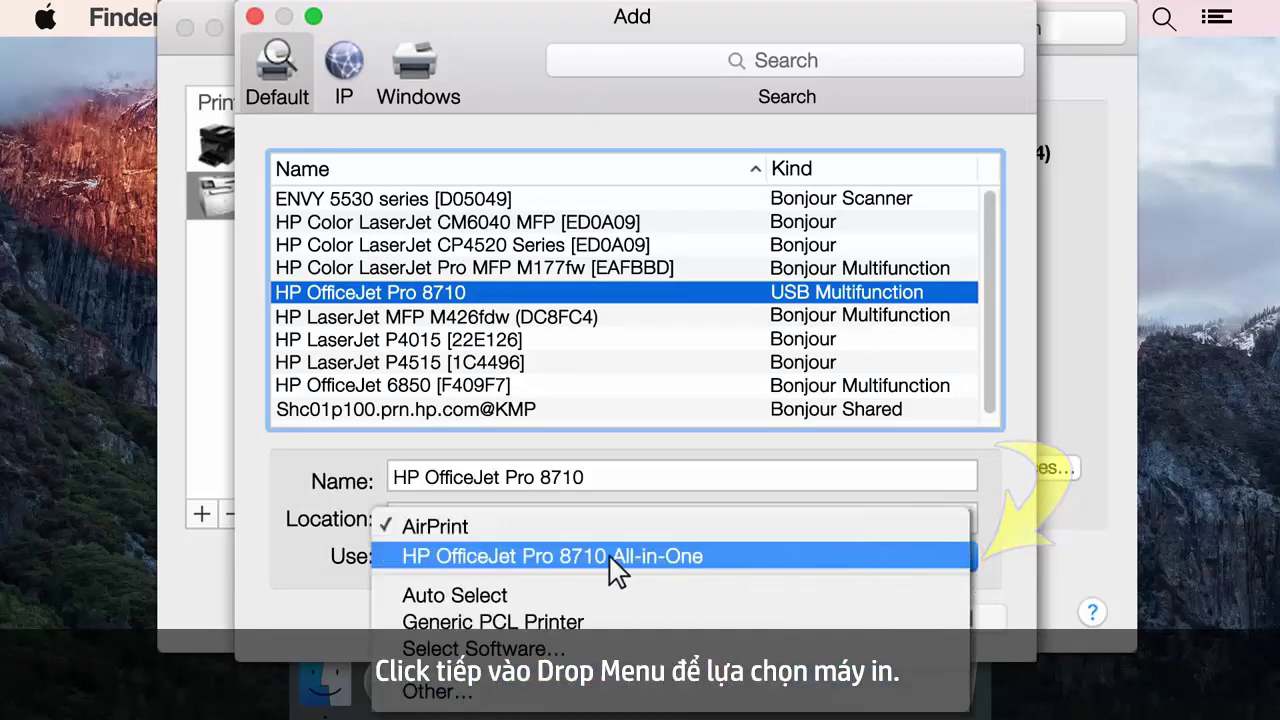
left_click(607, 557)
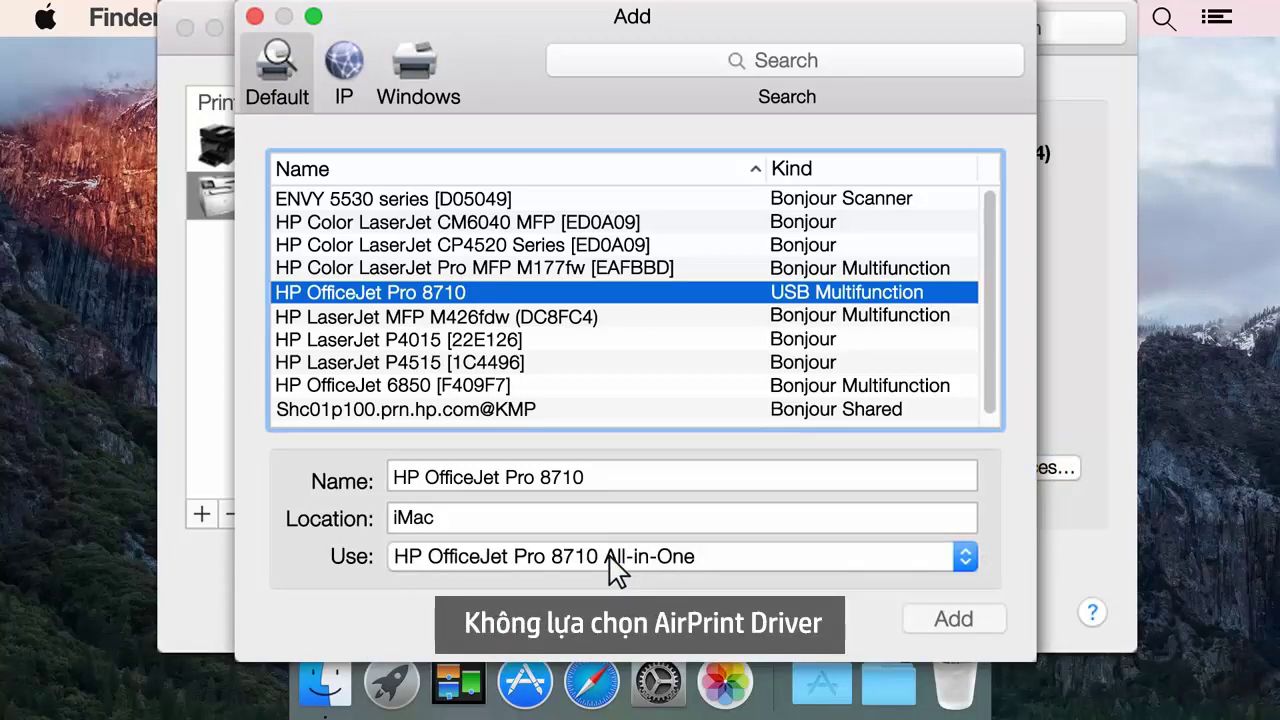
left_click(968, 620)
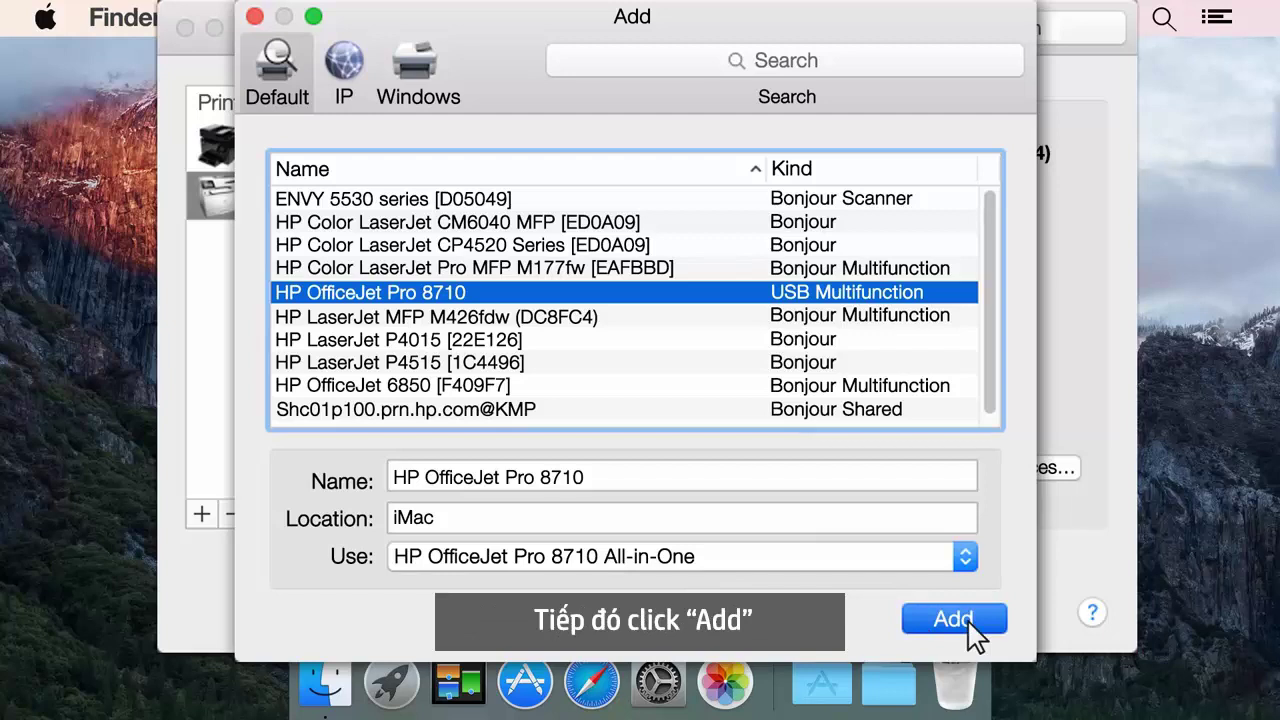
left_click(967, 618)
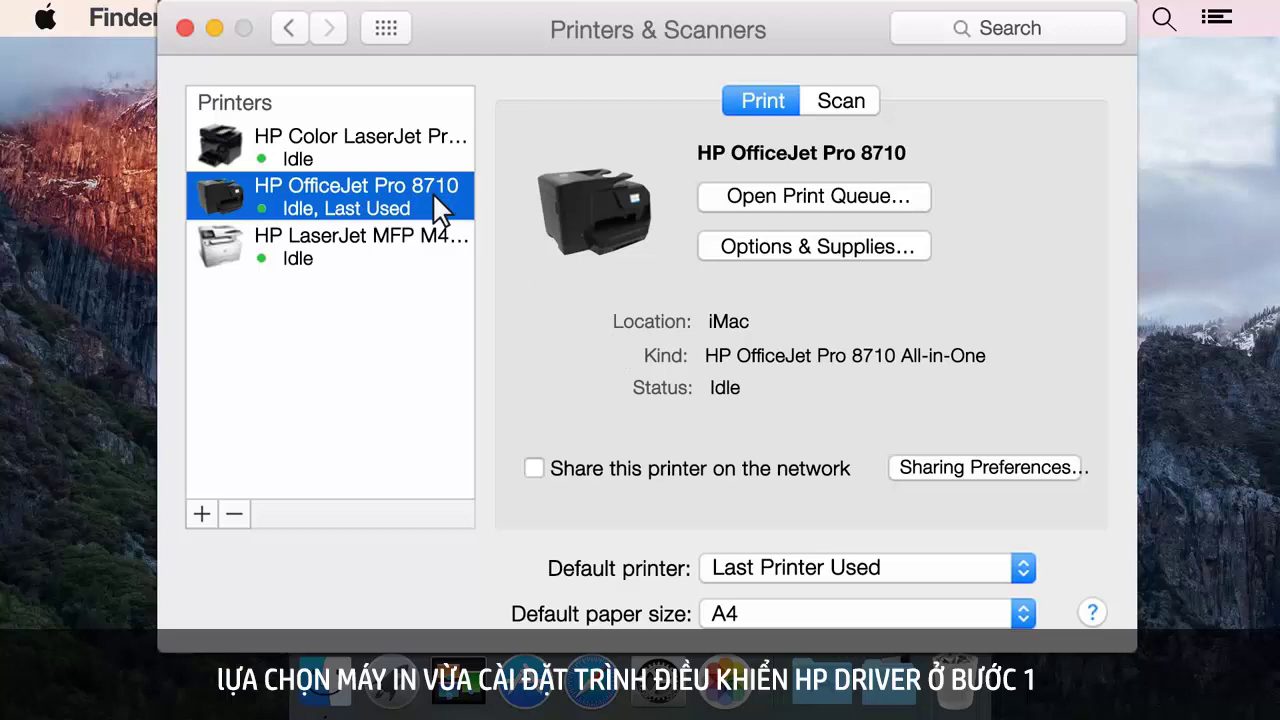
Review the HP OfficeJet Pro 8710's installable options, including the Two-Sided Duplexer accessory.
left_click(862, 250)
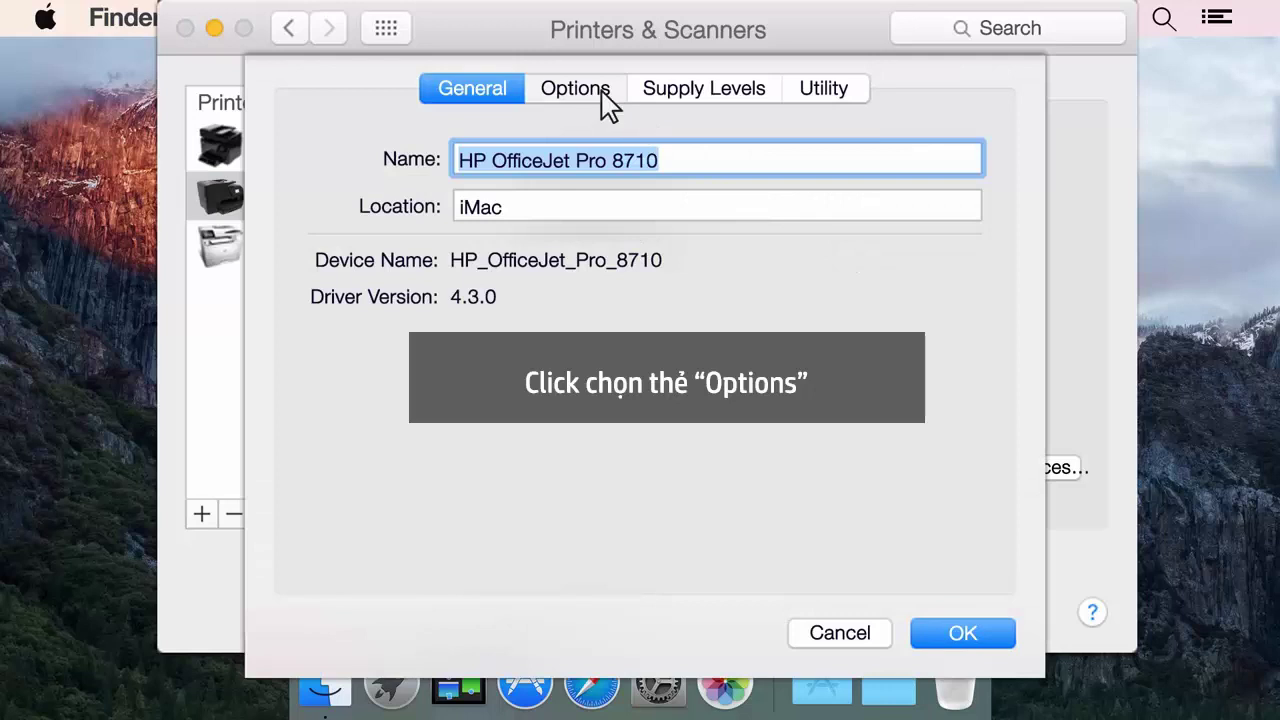
left_click(602, 94)
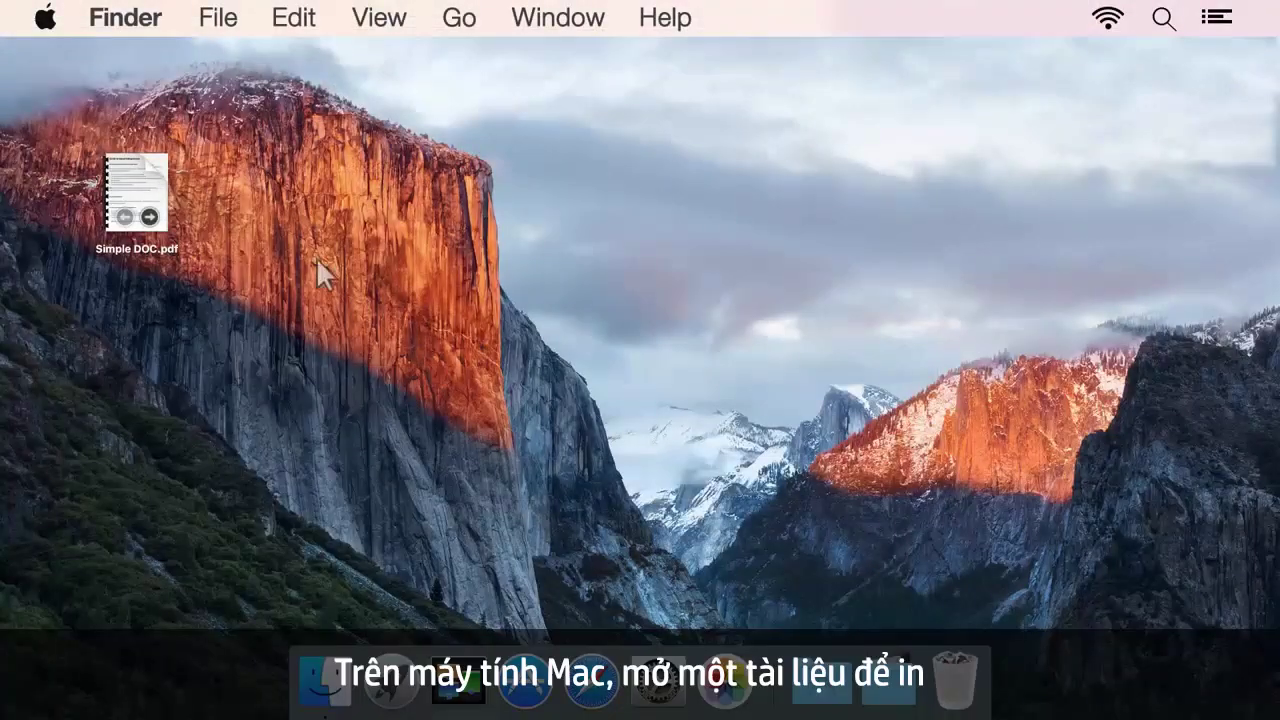
Open Simple DOC.pdf in Preview and print to the HP OfficeJet Pro 8710 with details shown.
left_click(148, 198)
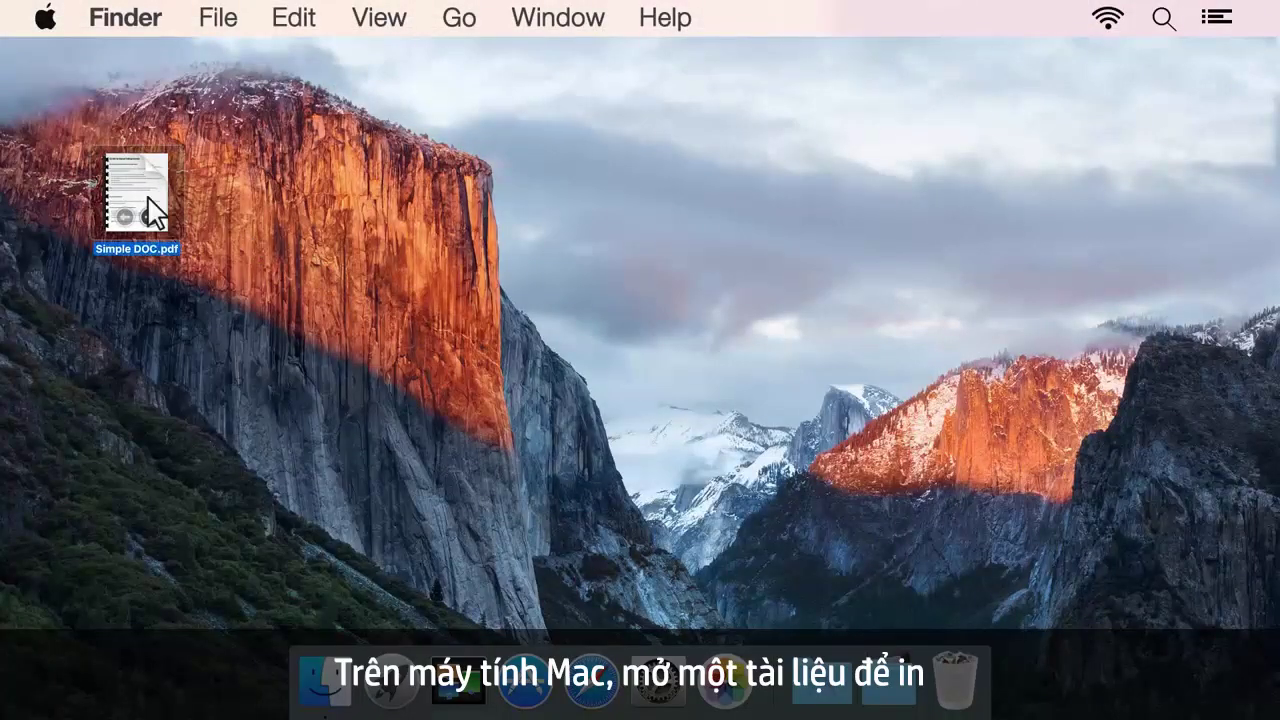
double_click(148, 198)
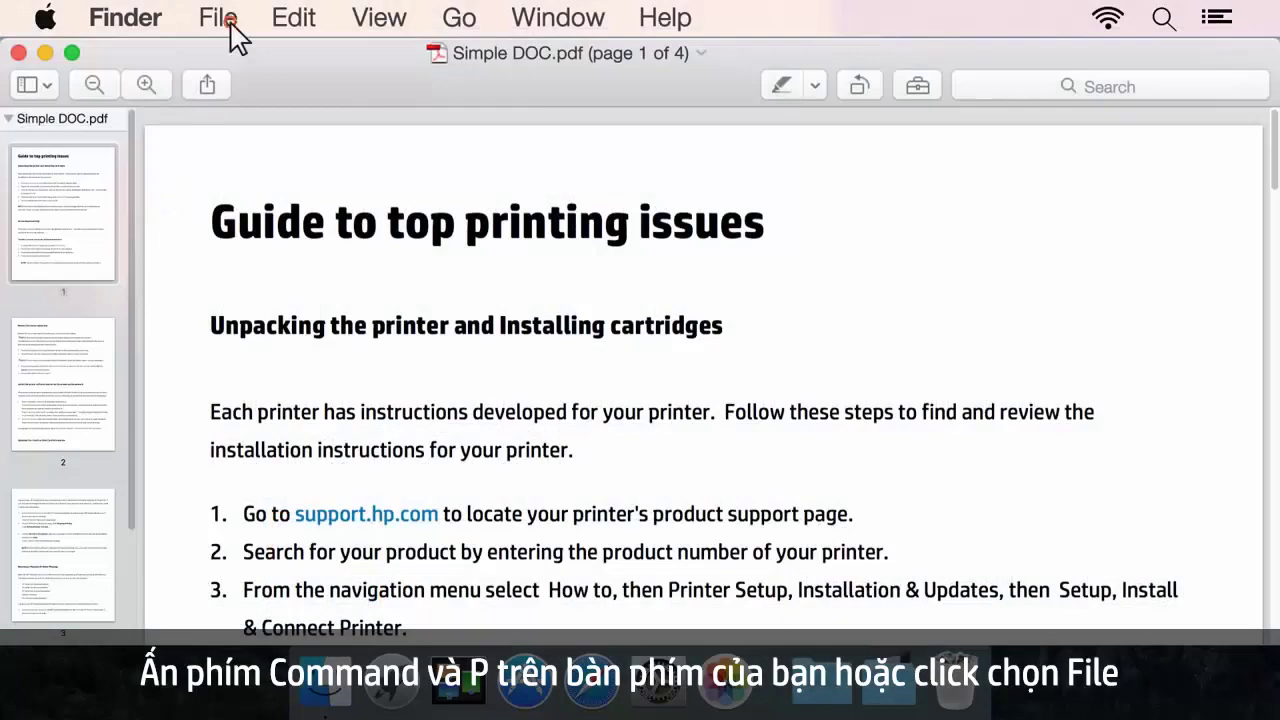
left_click(228, 20)
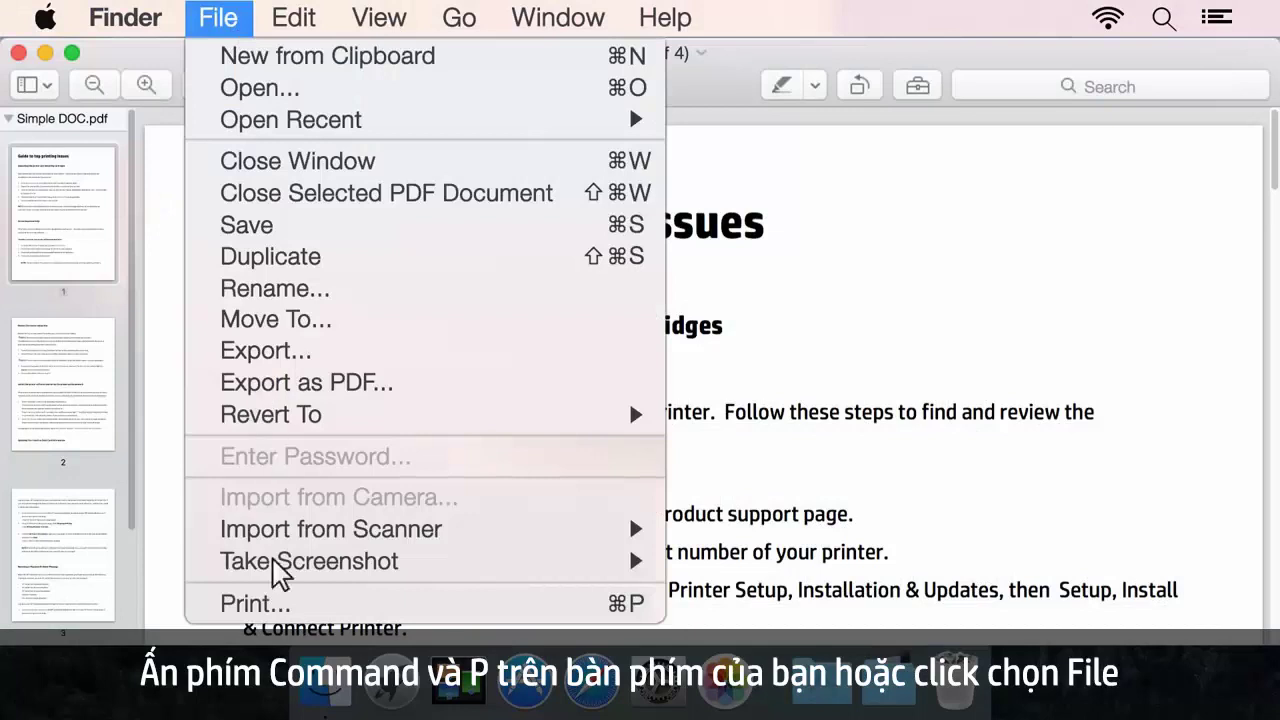
left_click(266, 603)
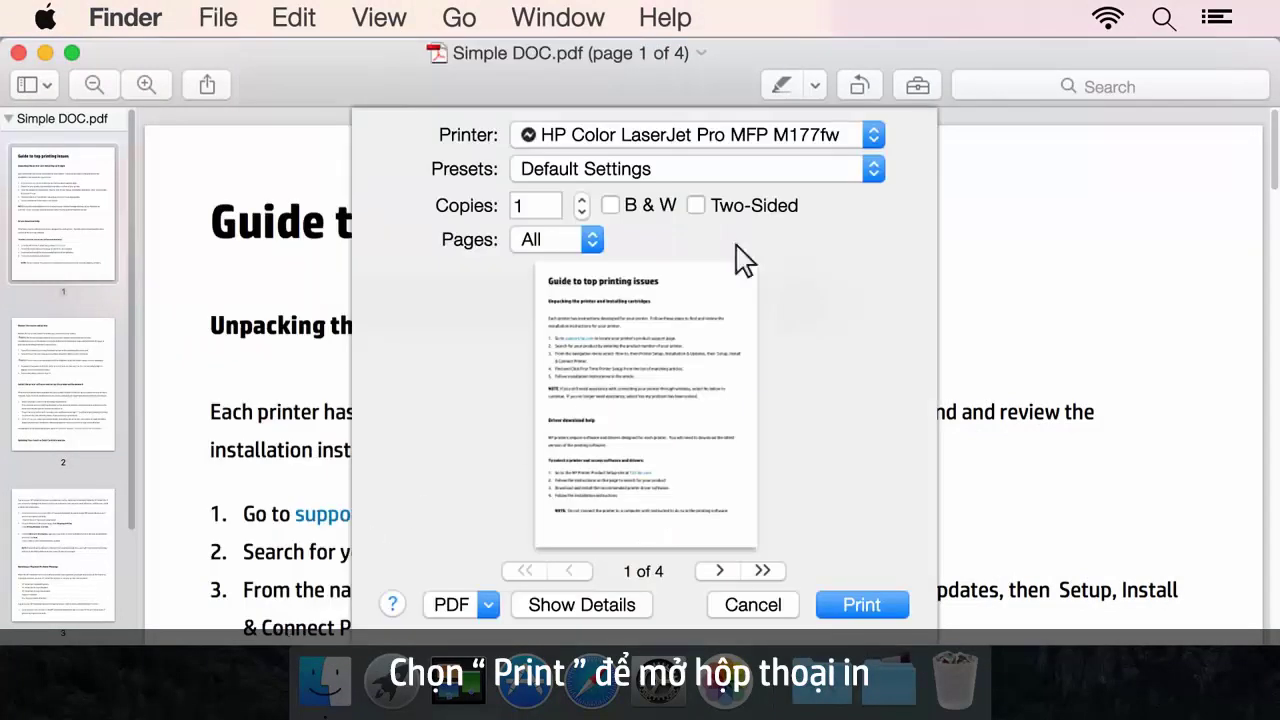
left_click(874, 136)
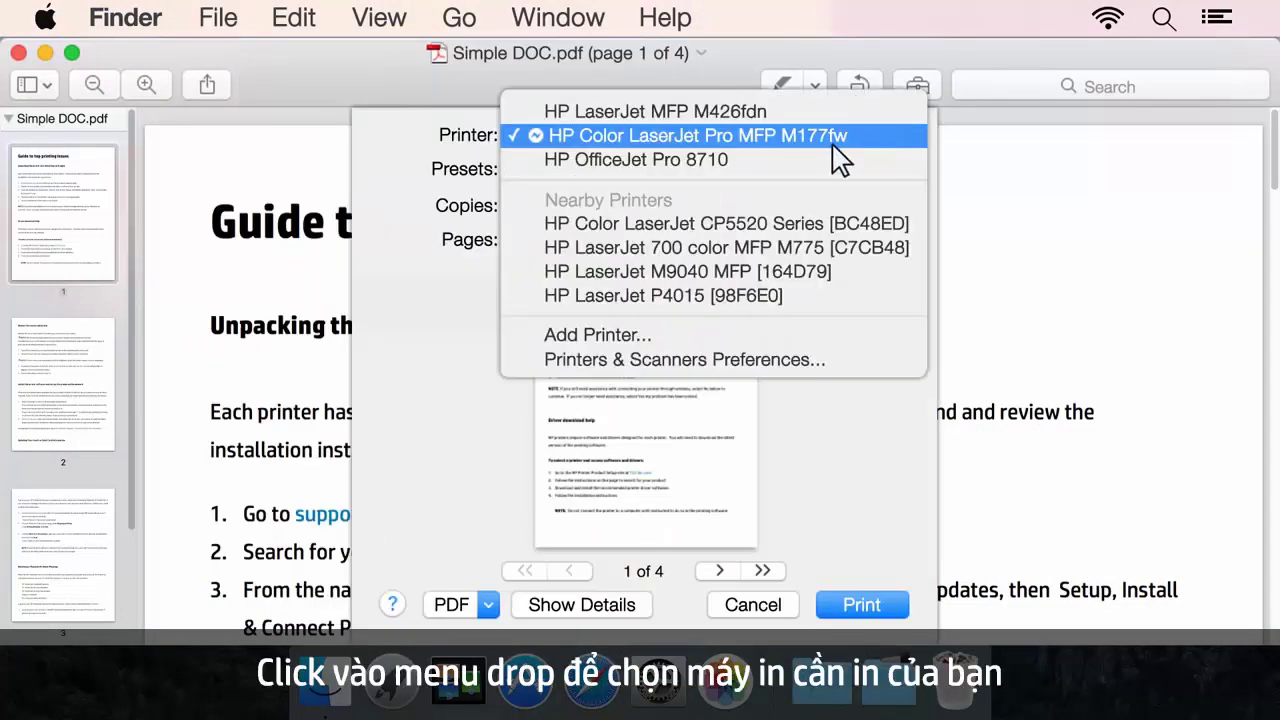
left_click(740, 172)
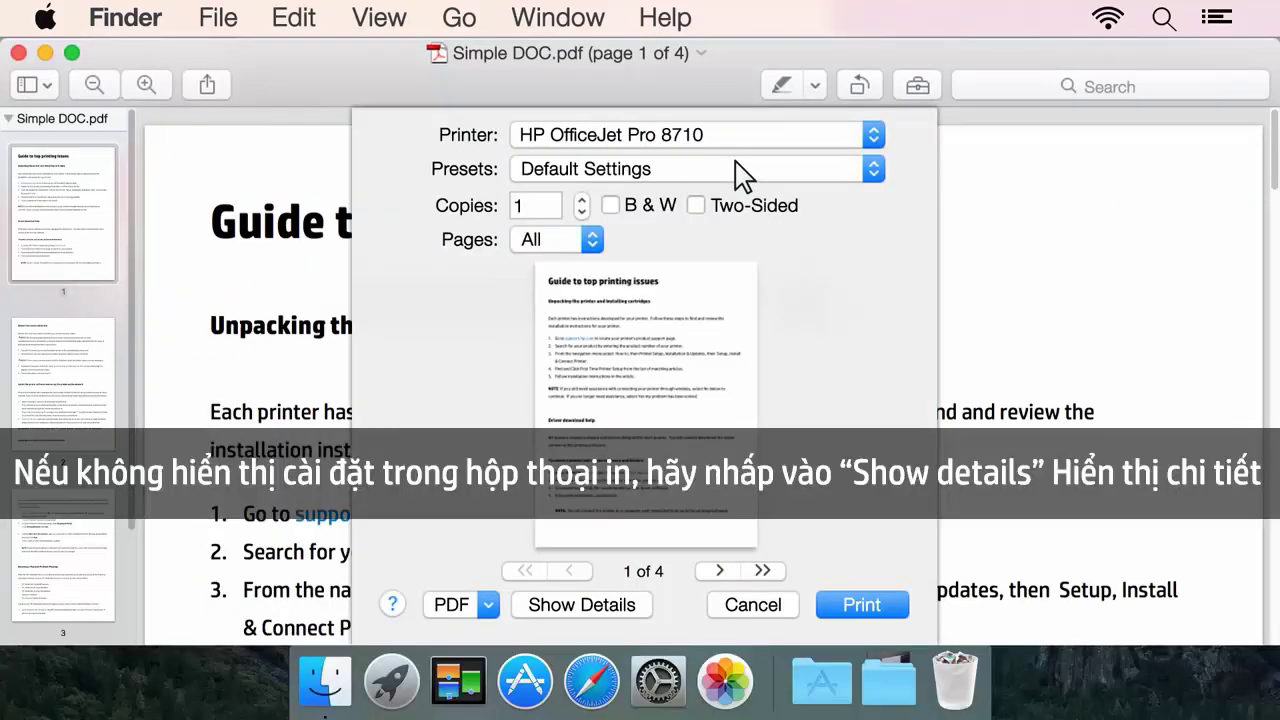
left_click(640, 606)
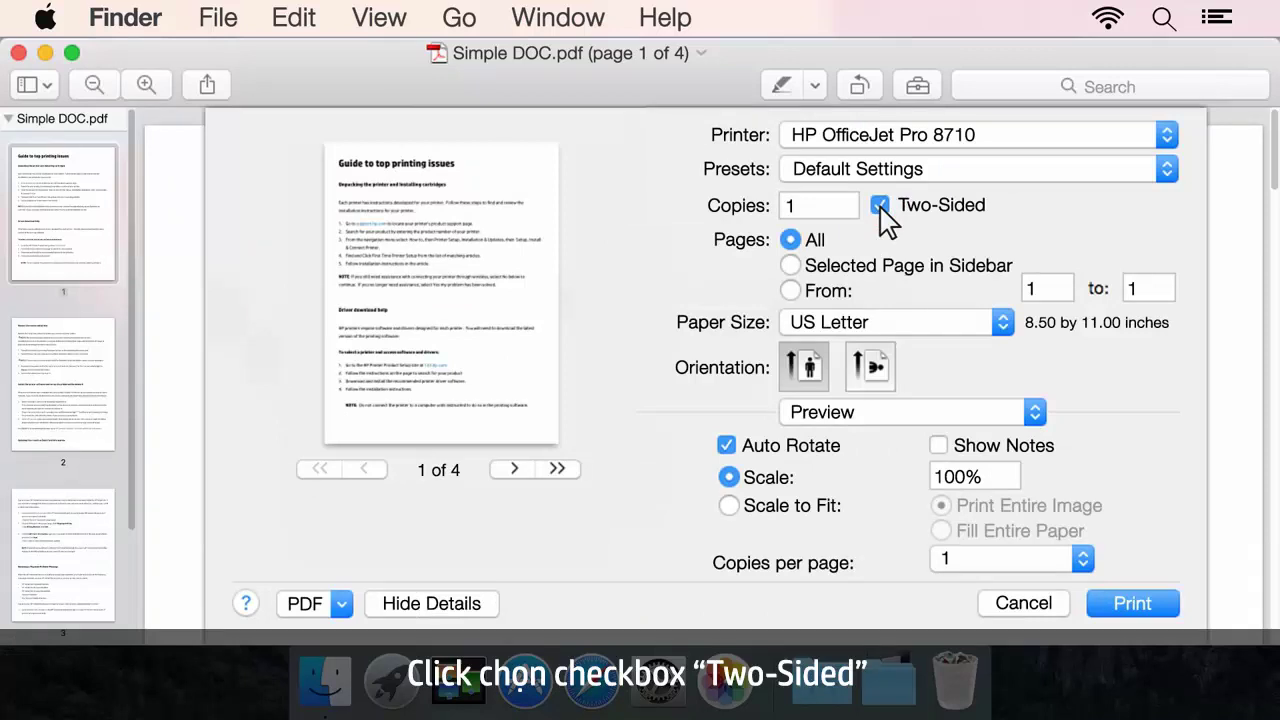
Switch the print dialog to Layout and choose Long-Edge two-sided binding.
left_click(1035, 414)
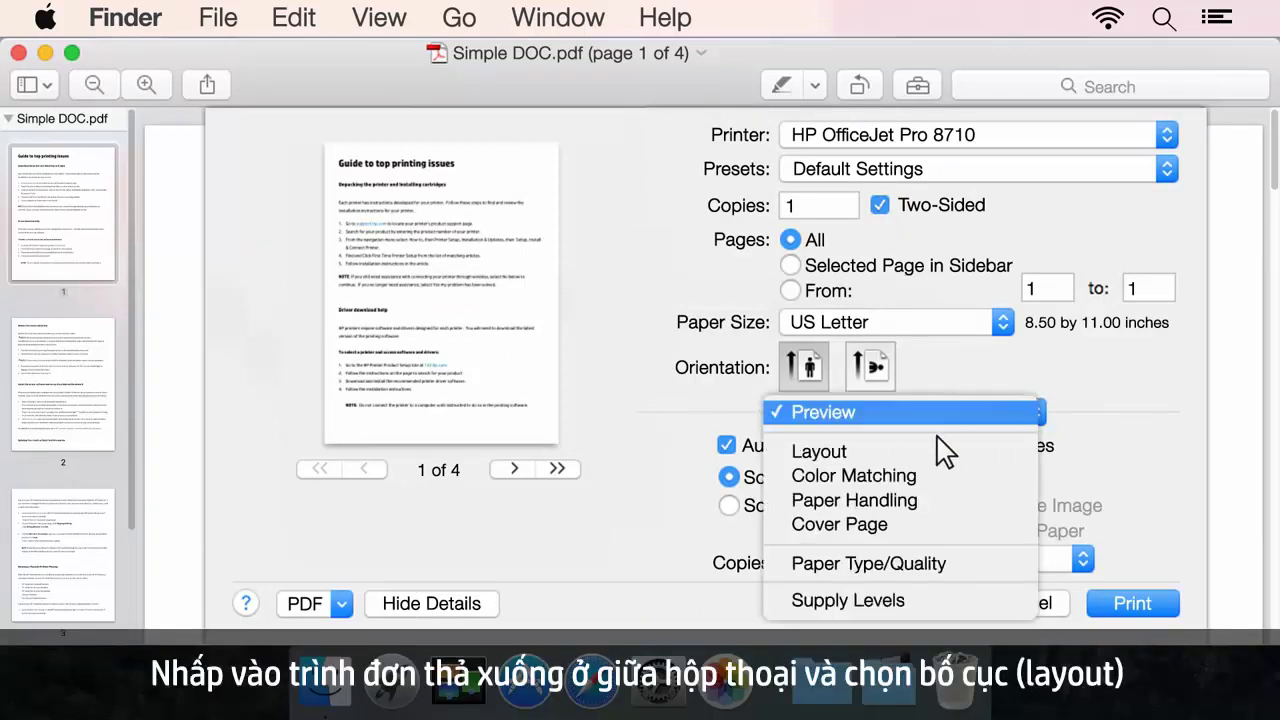
left_click(857, 463)
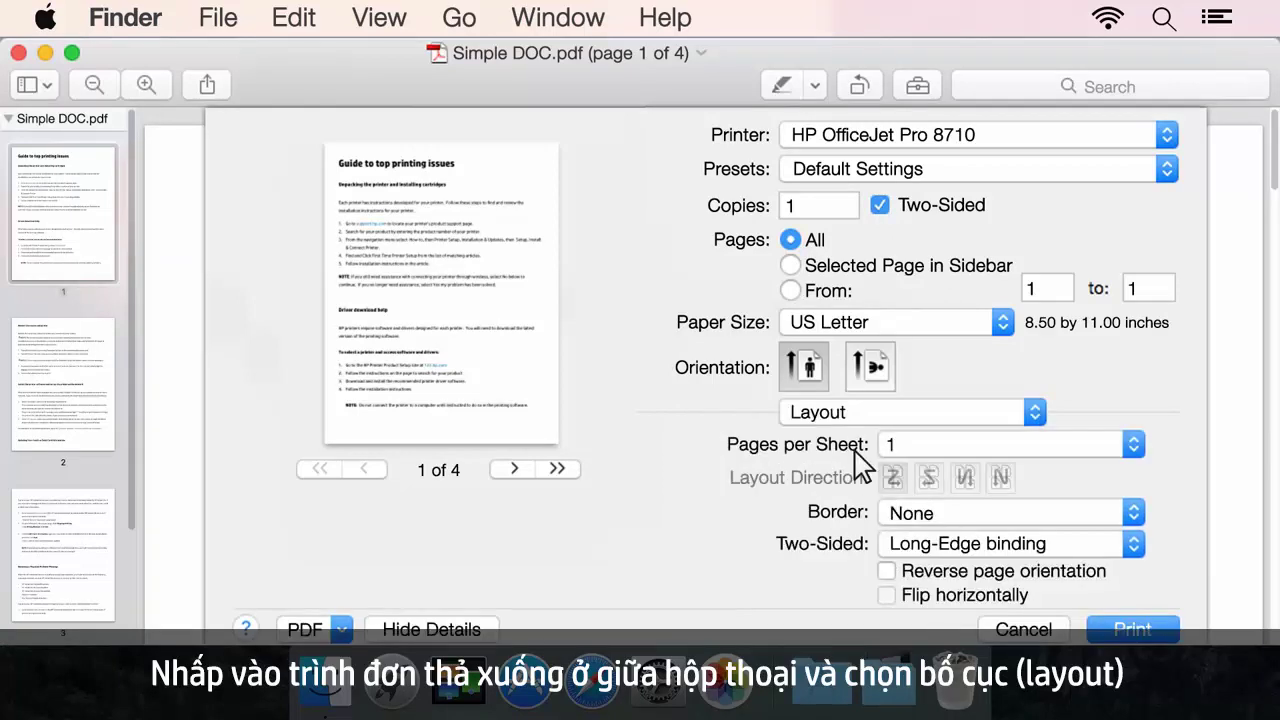
left_click(1134, 545)
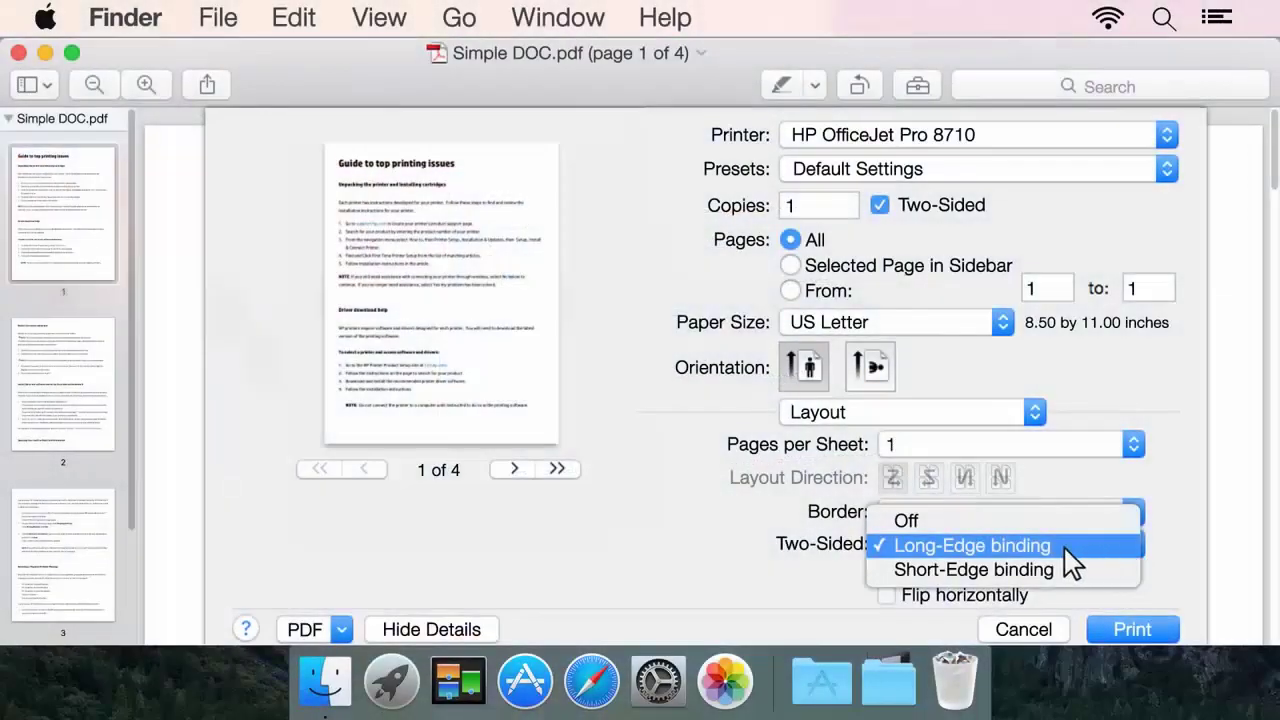
Keep Long-Edge binding and save the settings as a preset named '2-sided prints'.
left_click(1030, 546)
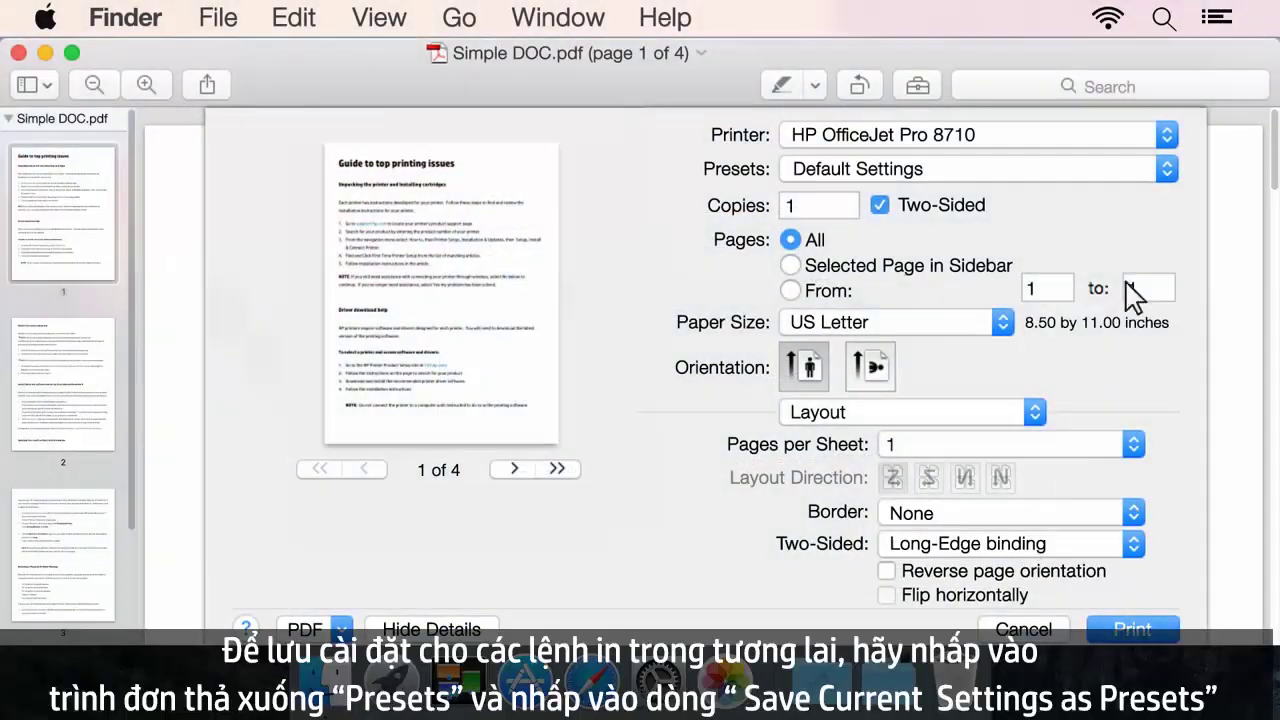
left_click(1166, 170)
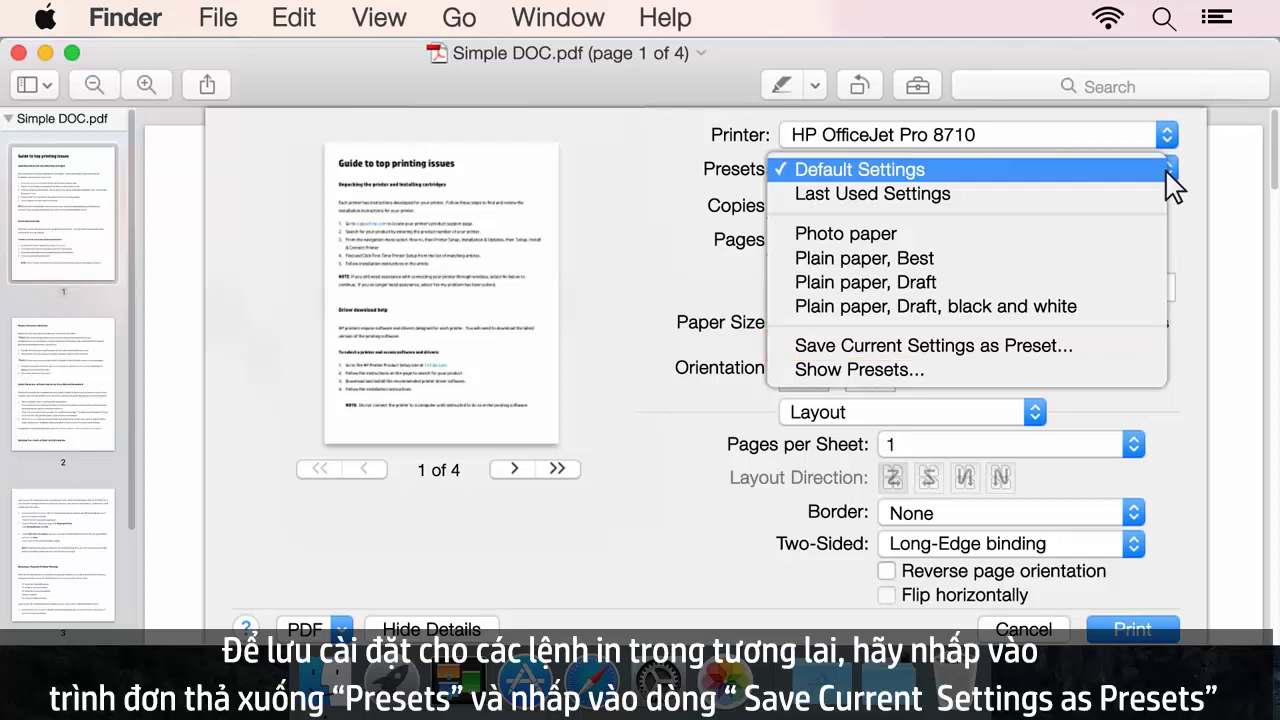
left_click(1064, 346)
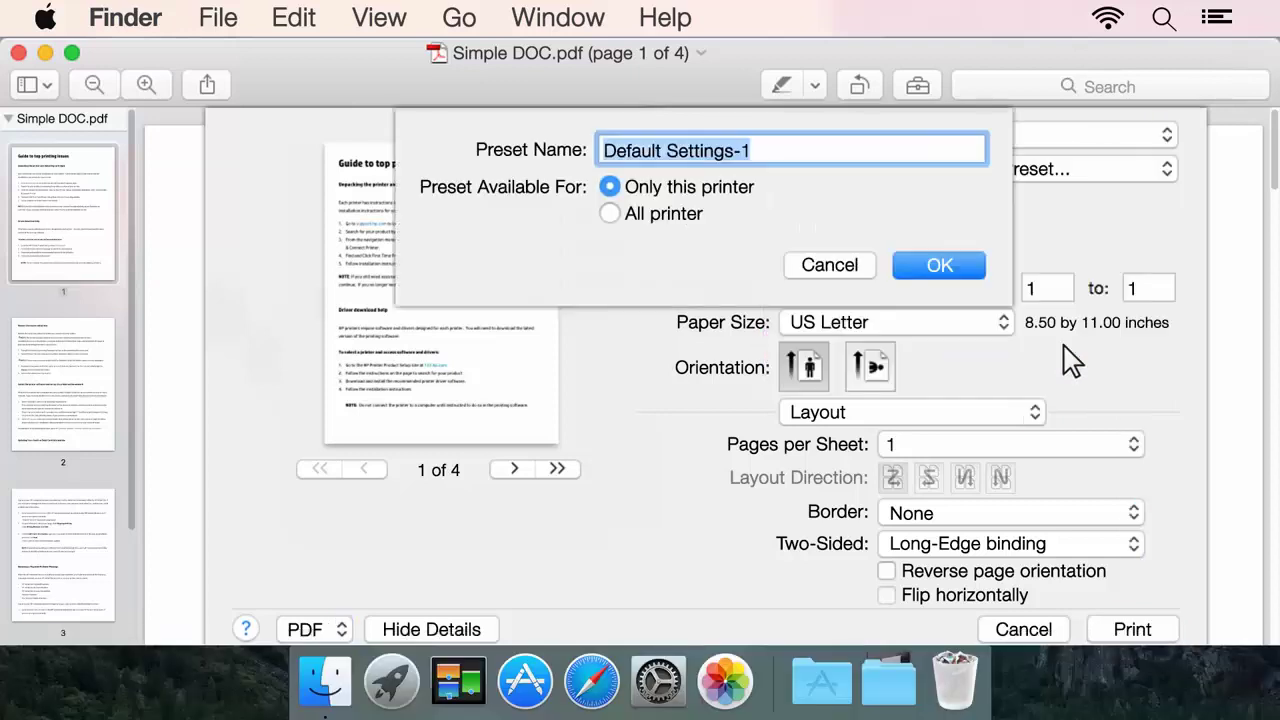
type("2-sided prints")
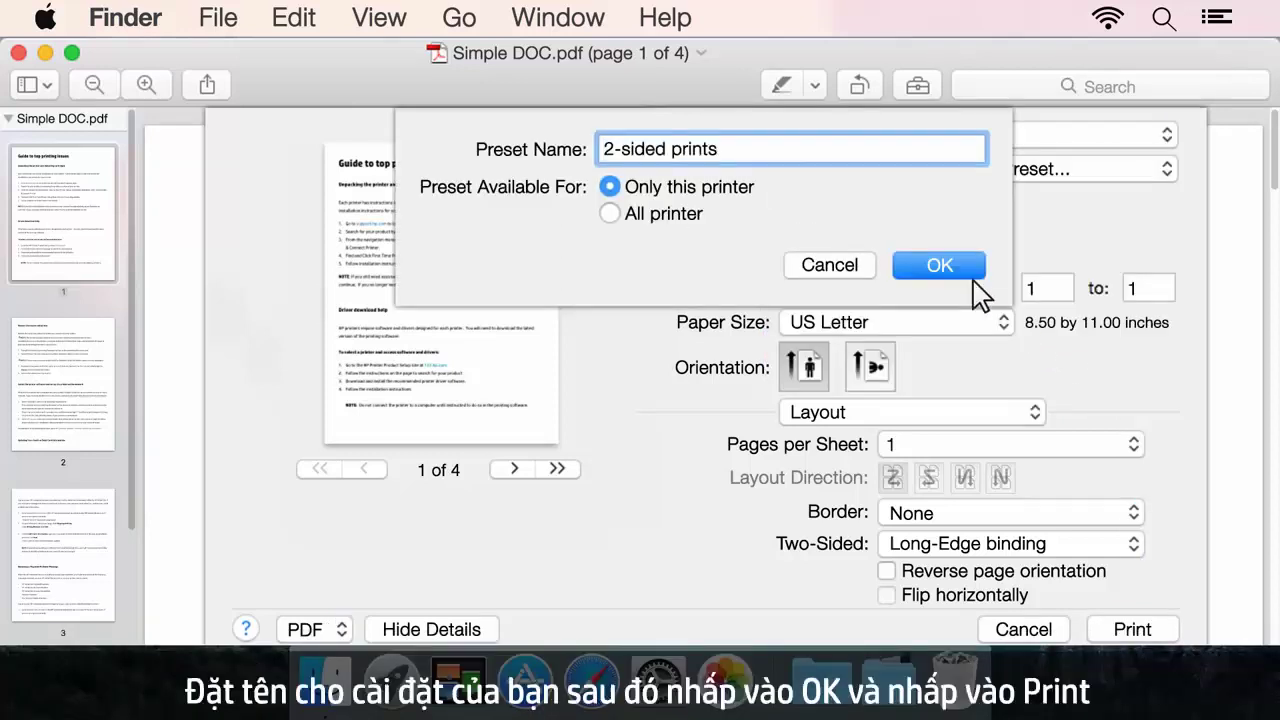
left_click(955, 268)
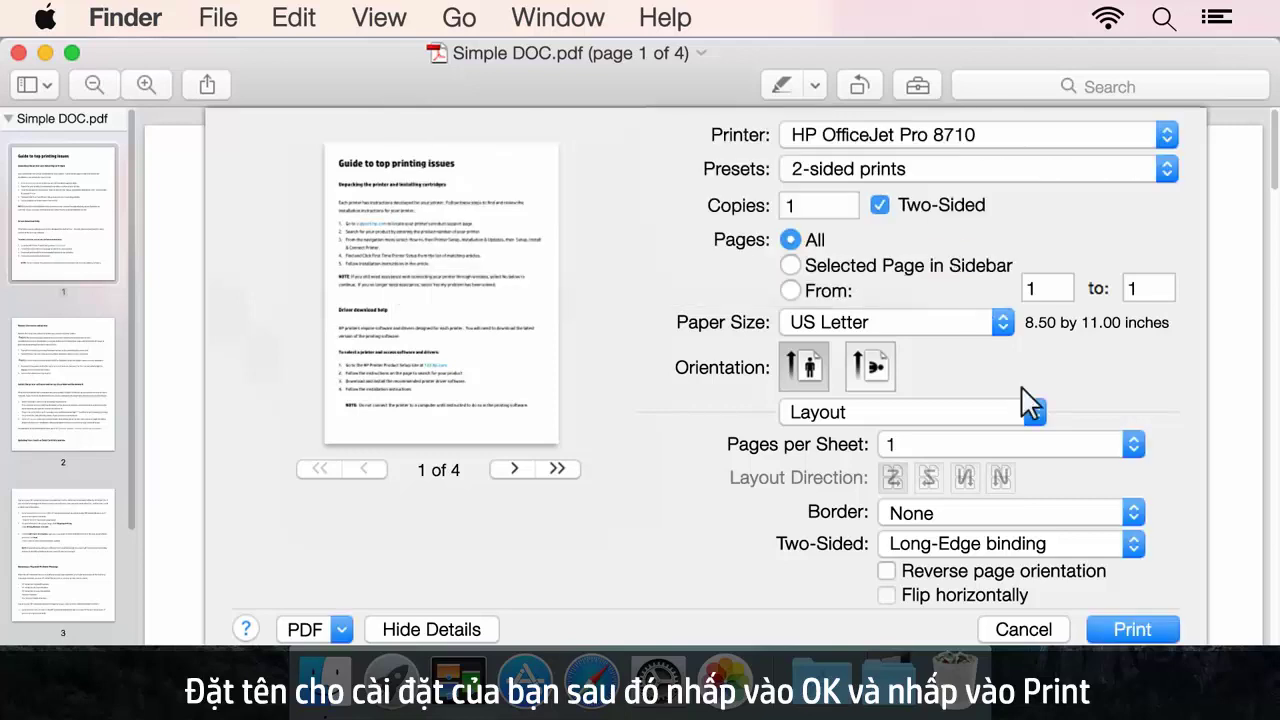